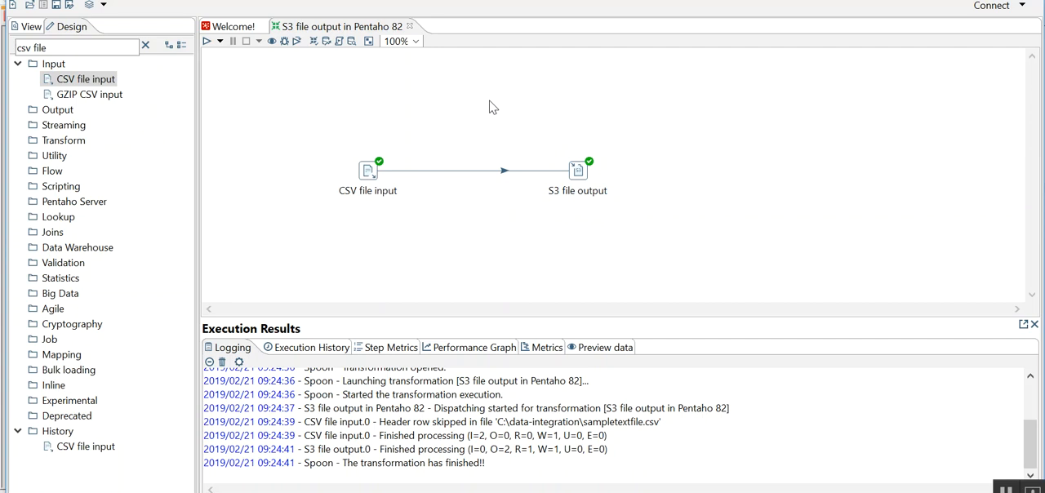
- Review the file settings of the S3 file output step and accept them
double_click(576, 180)
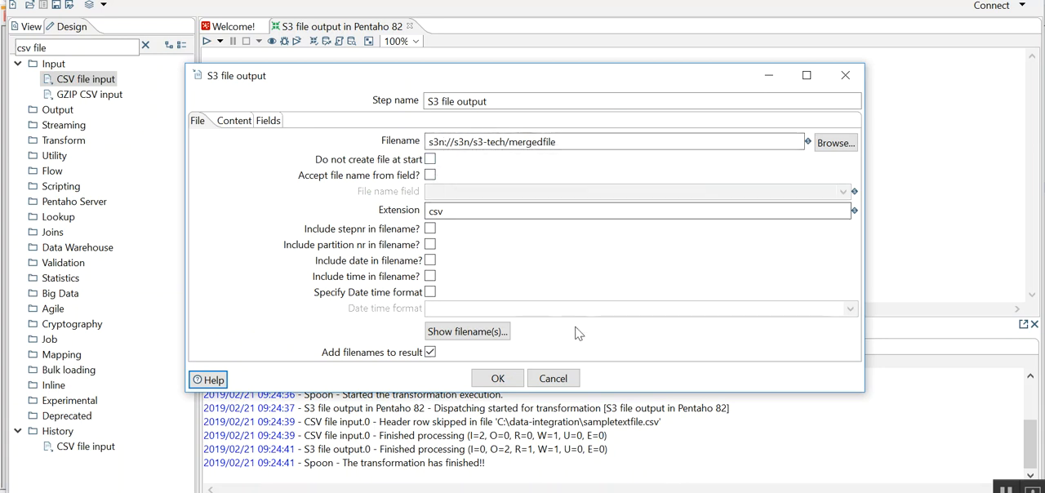
click(497, 379)
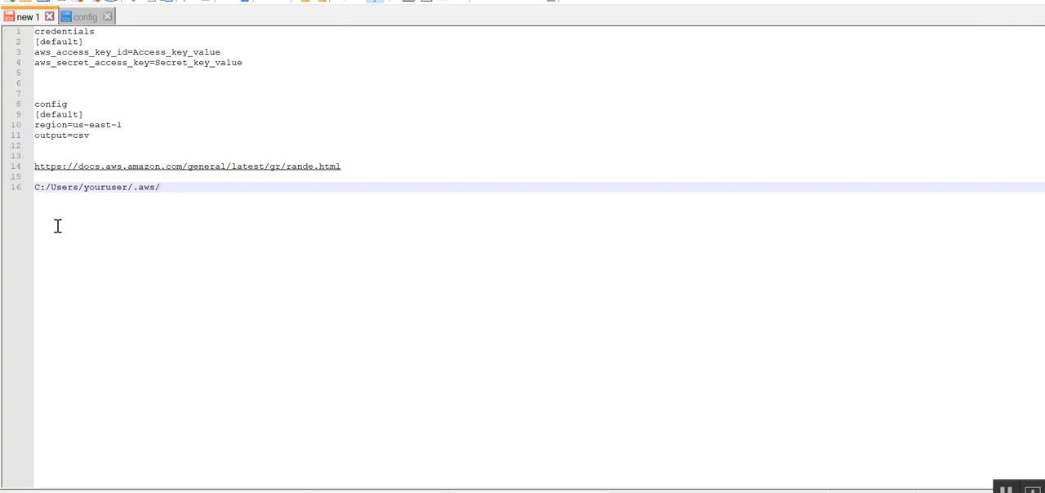
- In the Notepad++ notes, add the lines "config" and "credentails" below the C:/Users/youruser/.aws/ path
drag(132, 189, 155, 190)
double_click(112, 187)
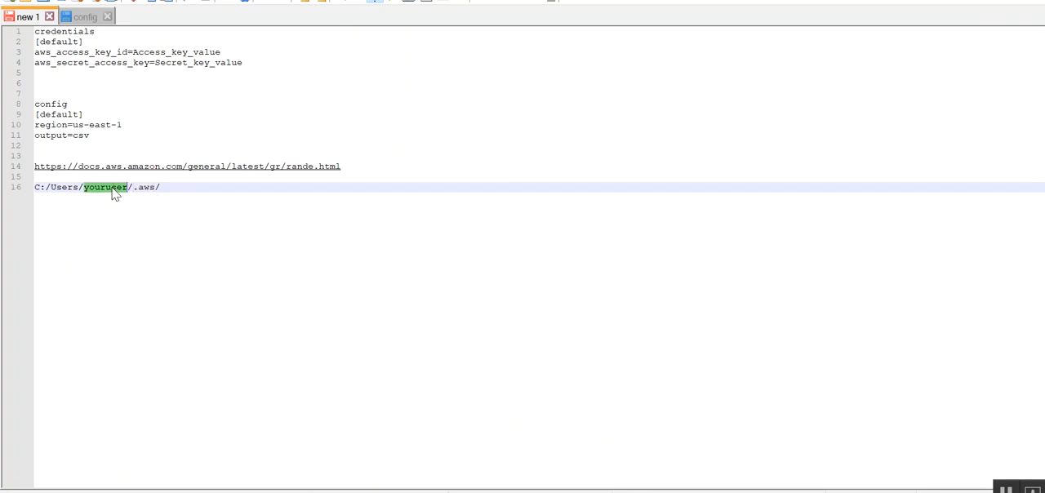
click(166, 194)
key(Return)
key(Return)
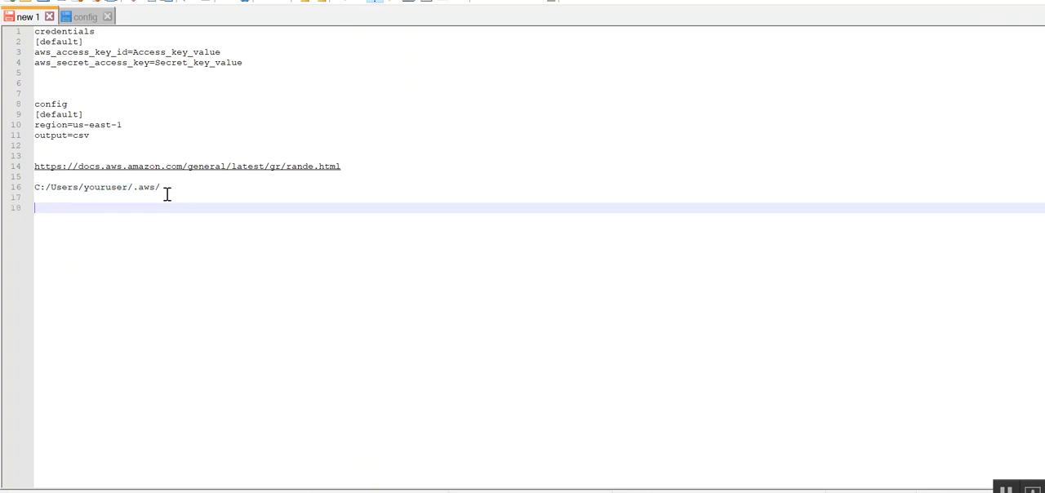
text(config)
key(Escape)
key(Return)
text(credentails)
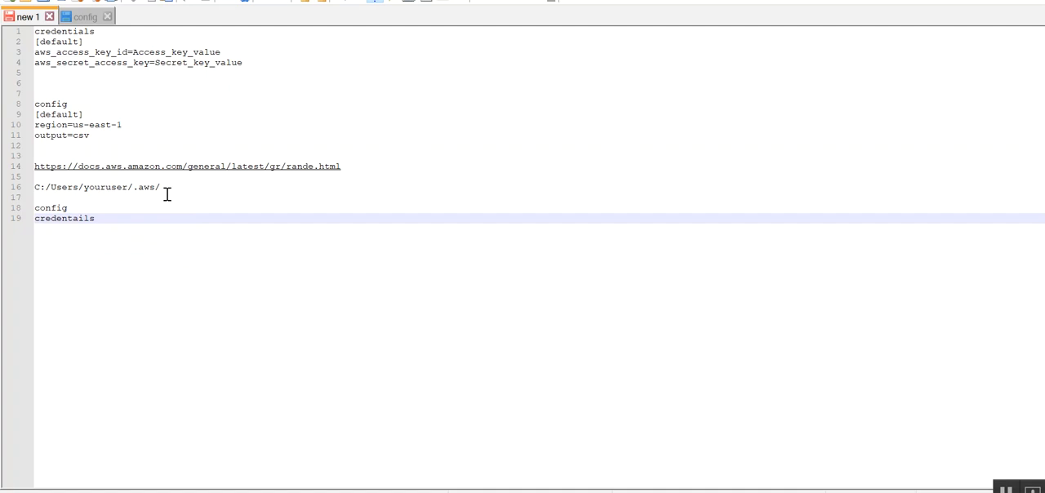
- Review the config file's contents in the notes: the [default] profile, region and output lines, and the AWS documentation link
double_click(58, 208)
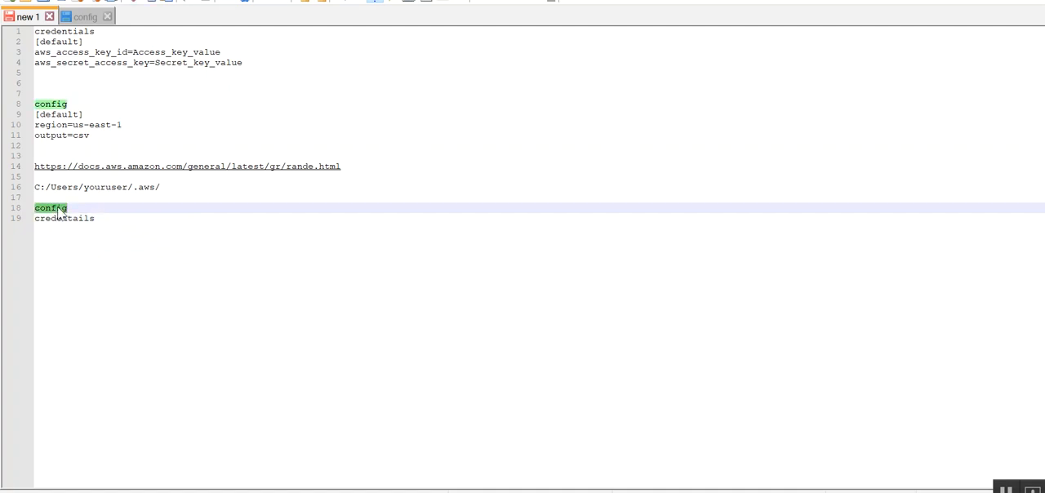
drag(90, 136, 36, 114)
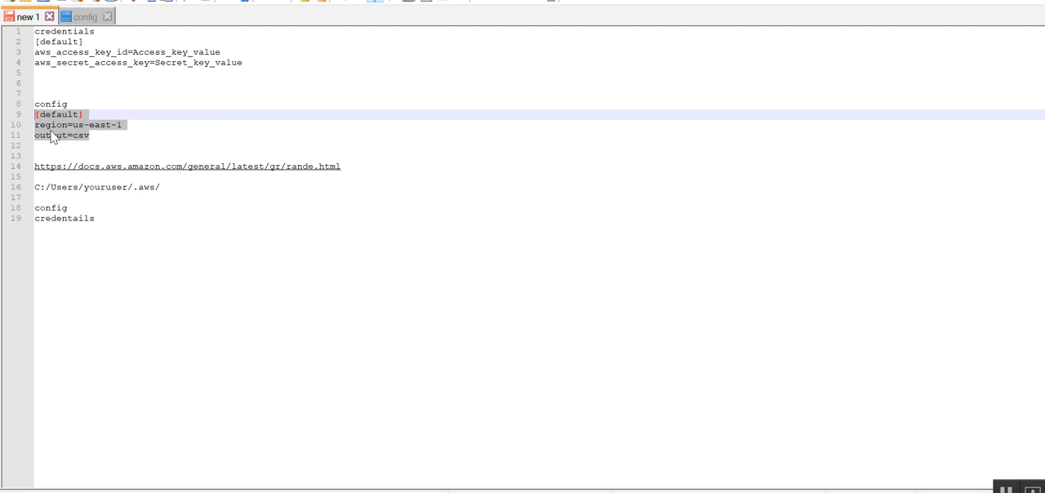
double_click(54, 136)
double_click(54, 125)
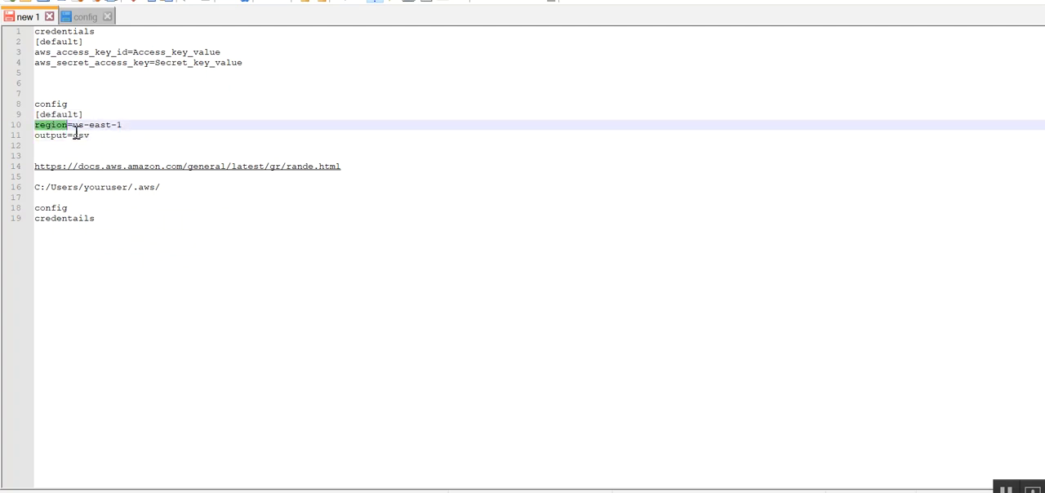
click(353, 168)
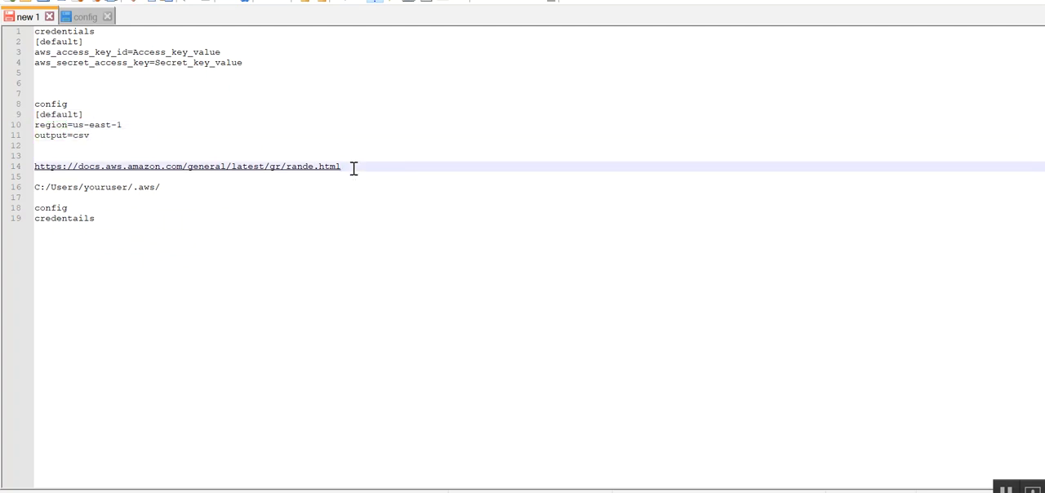
- Switch to Chrome and look up the region code for the s3-tech bucket's region in the AWS Regions and Endpoints page
key(alt+Tab)
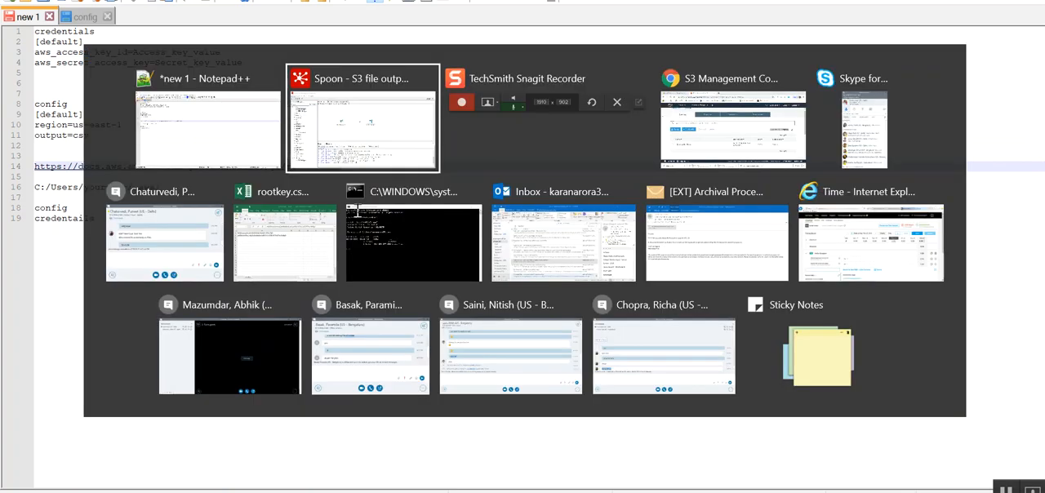
key(alt+Tab)
key(alt+Tab)
key(ctrl+Tab)
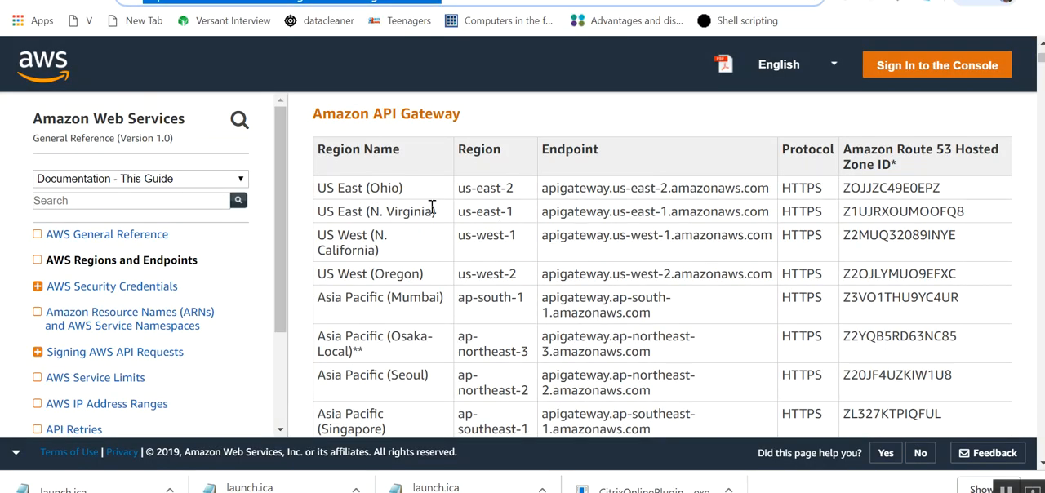
click(350, 0)
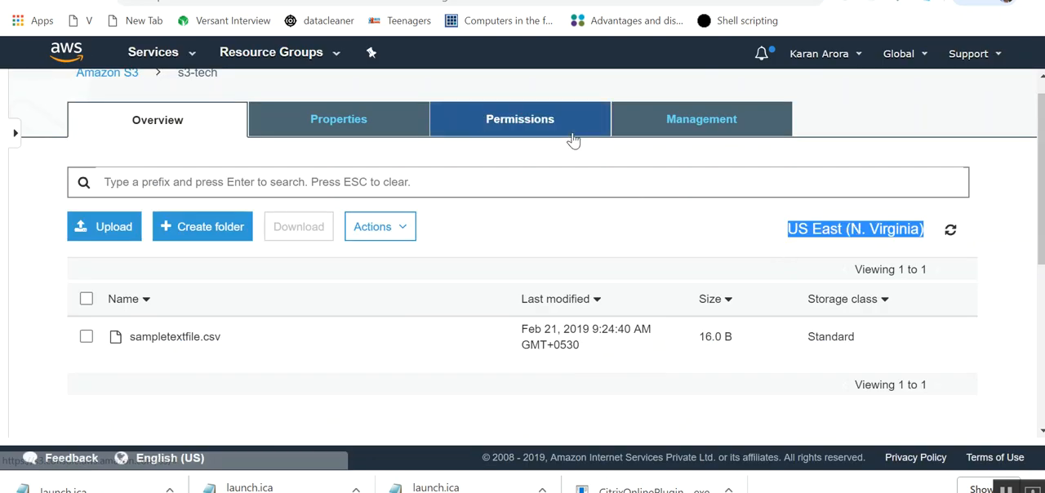
click(311, 0)
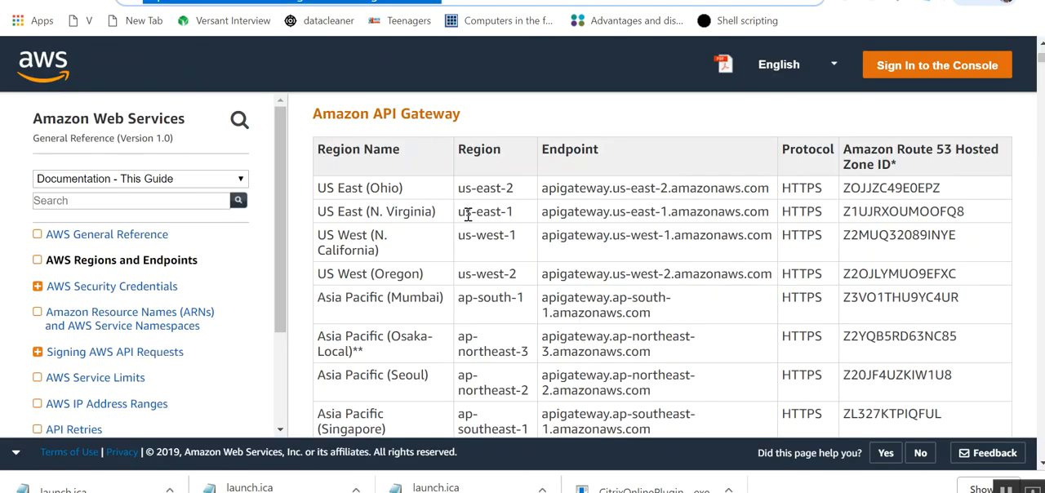
drag(460, 211, 516, 211)
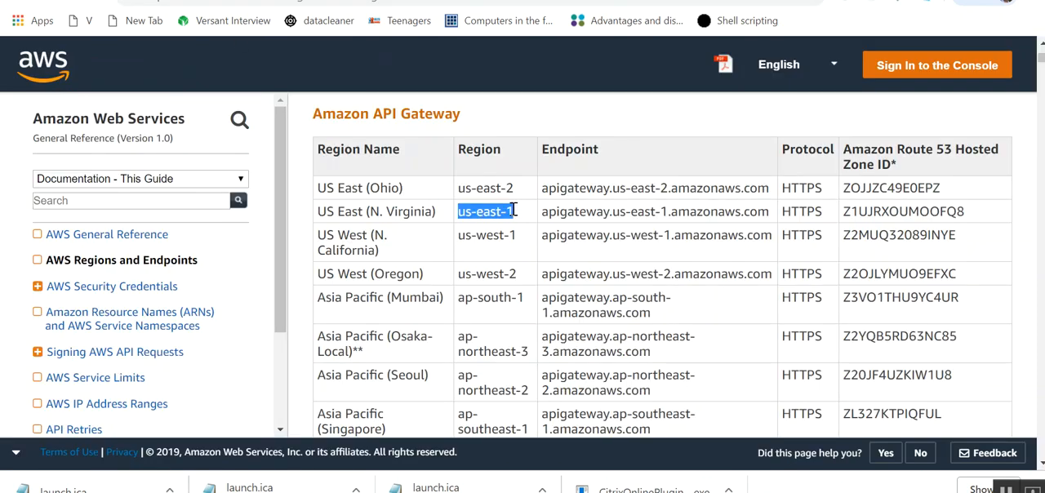
click(425, 492)
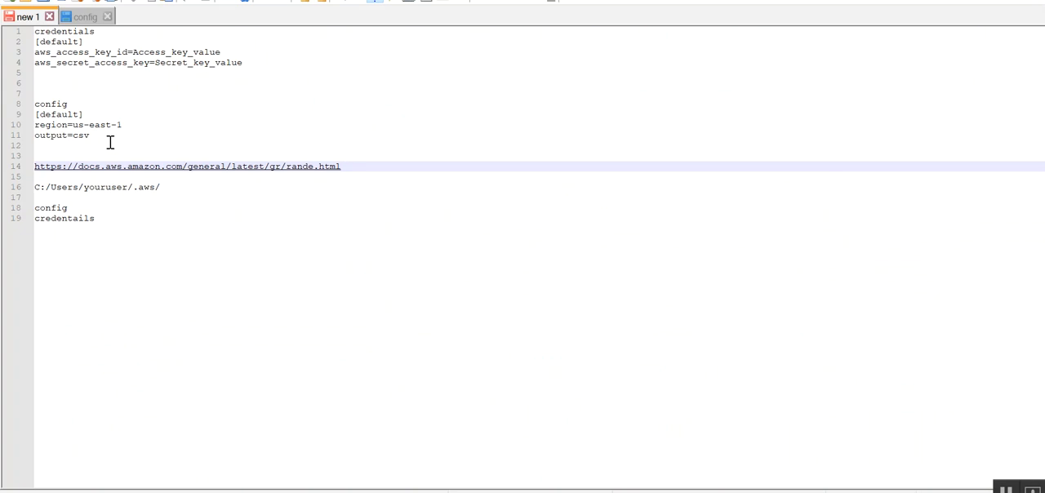
- Review the region and output values, the credentials file's key entries and the .aws folder path in the notes
click(100, 126)
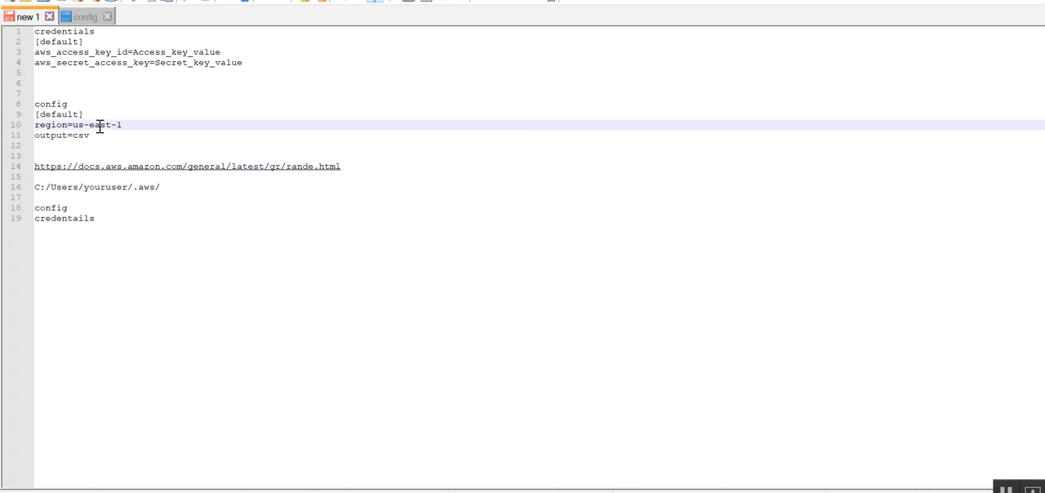
double_click(81, 136)
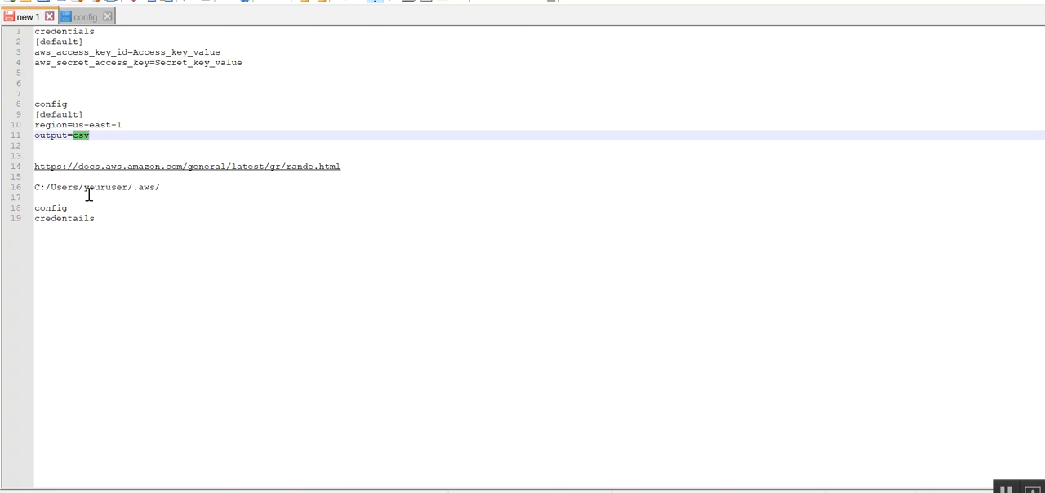
double_click(84, 218)
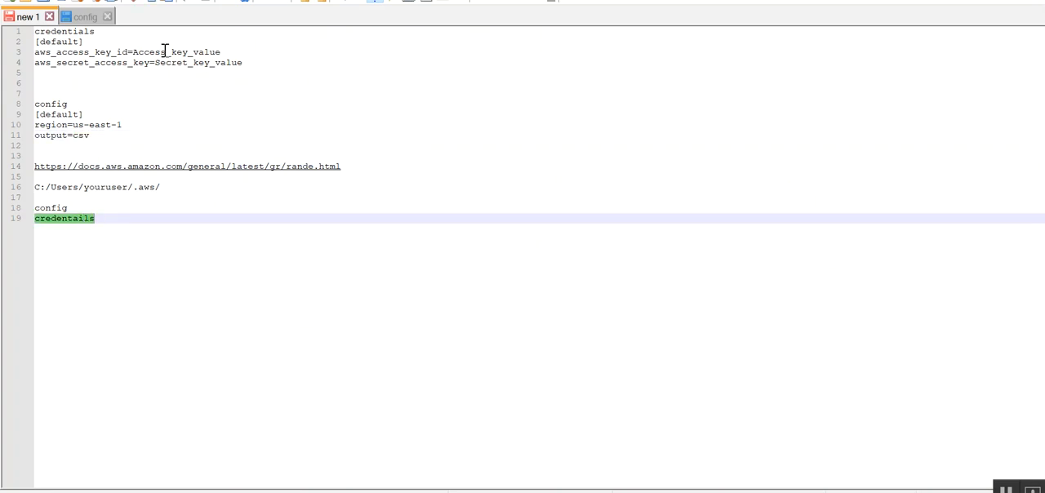
double_click(68, 43)
double_click(76, 52)
double_click(111, 63)
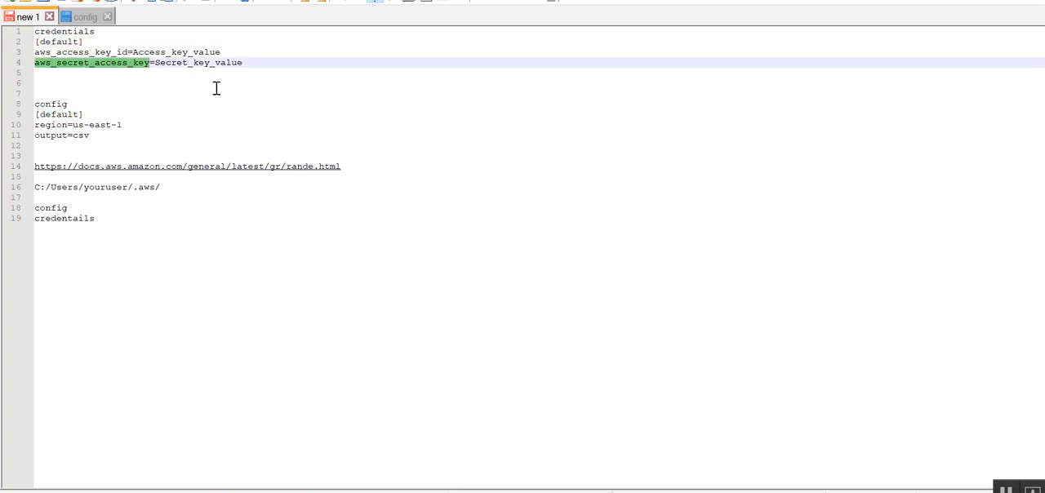
click(162, 188)
drag(161, 188, 23, 193)
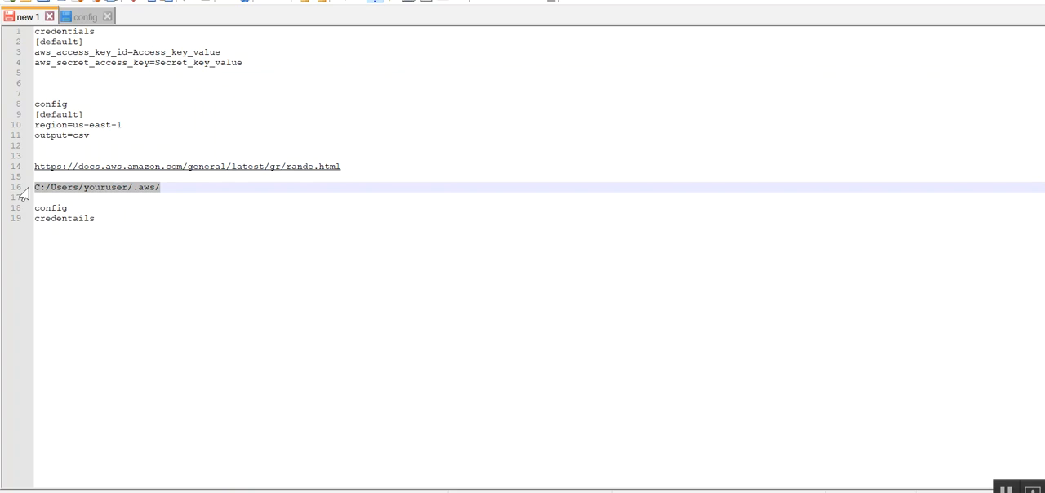
- Add the folder name ".aws" on a new line at the end of the notes, after a blank line
click(103, 218)
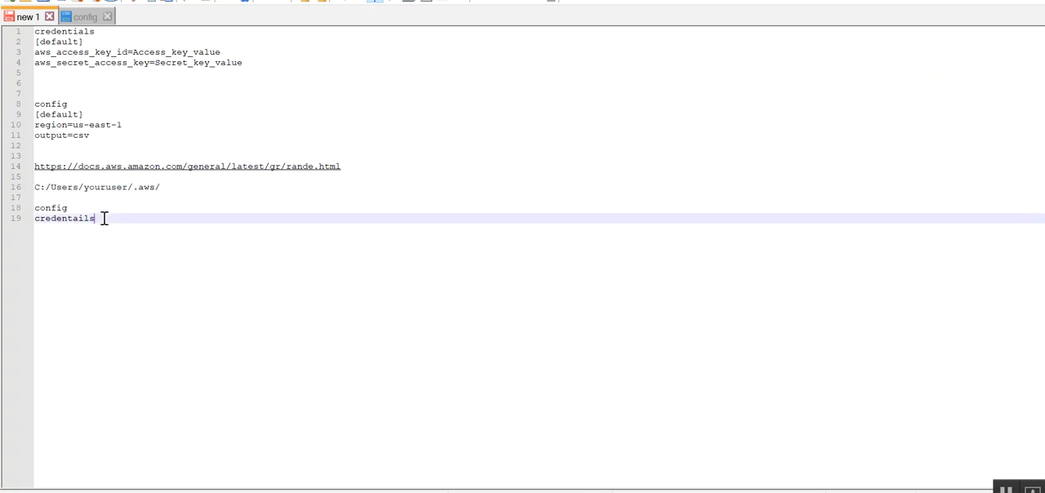
key(Return)
key(Return)
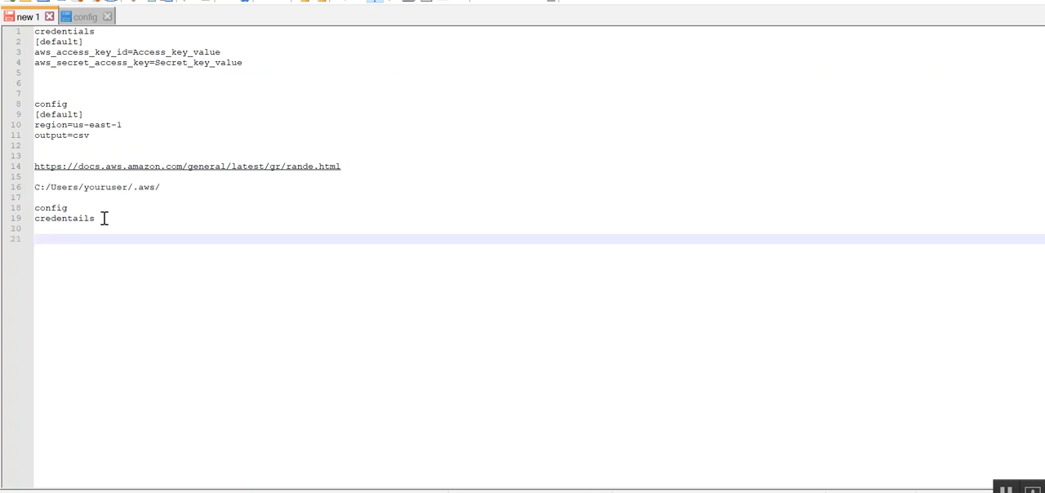
text(.aws  .)
text(aws)
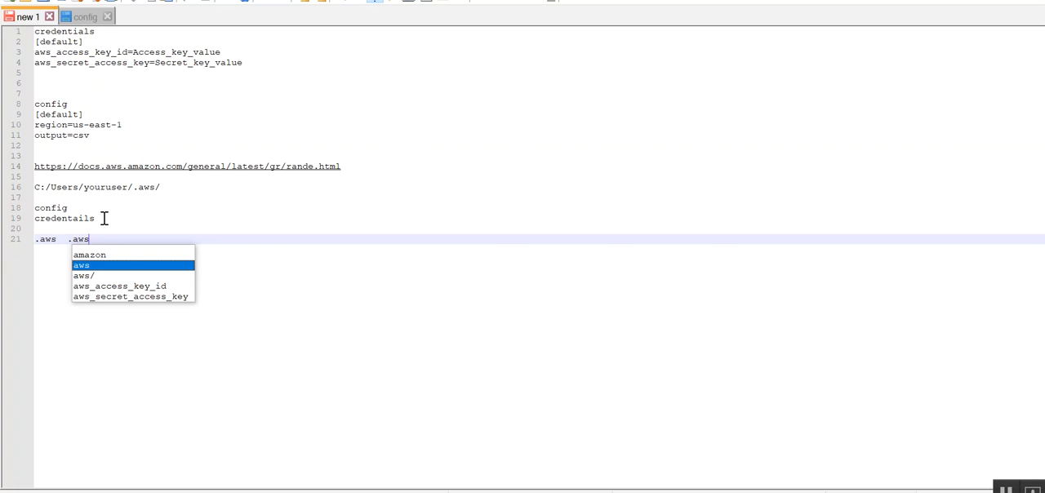
text(.)
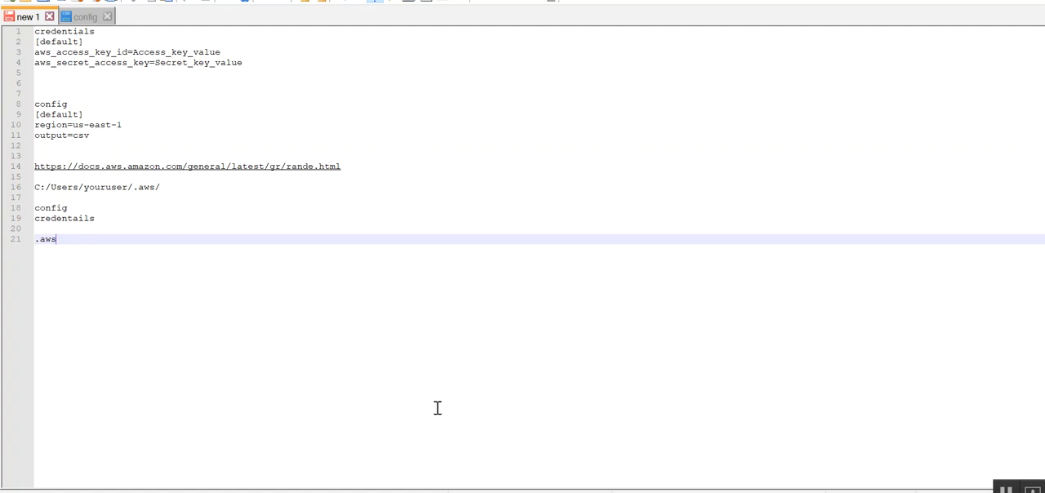
- Switch to Spoon, check the source filename in the CSV file input step and accept its settings
click(591, 491)
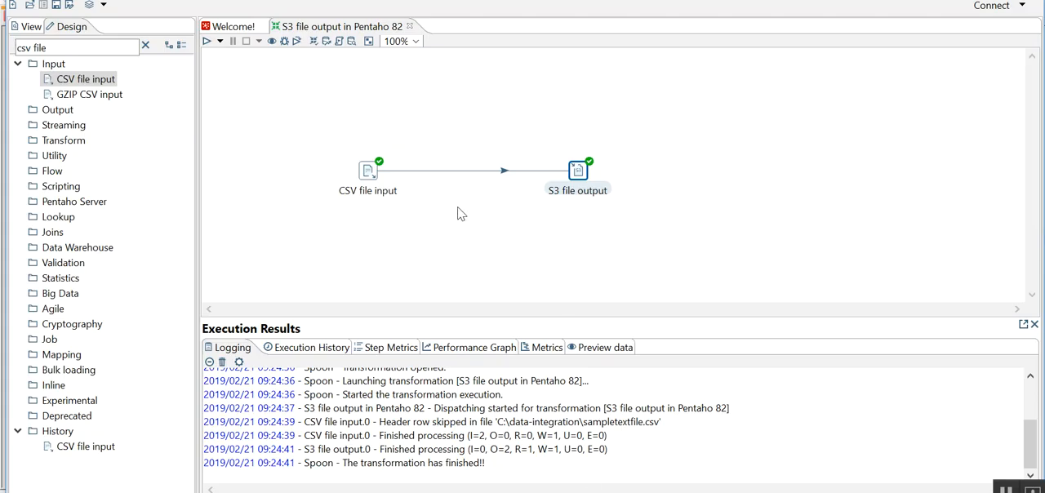
double_click(369, 174)
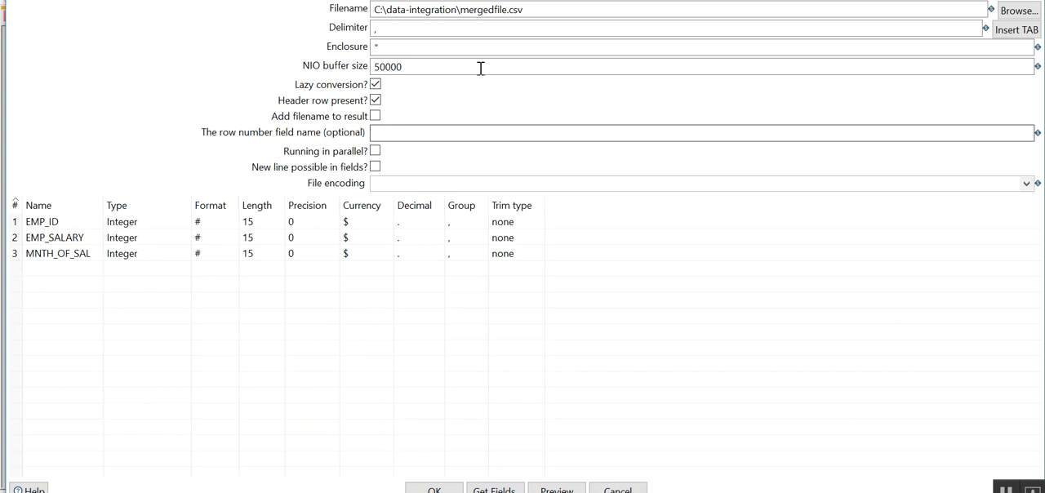
click(534, 11)
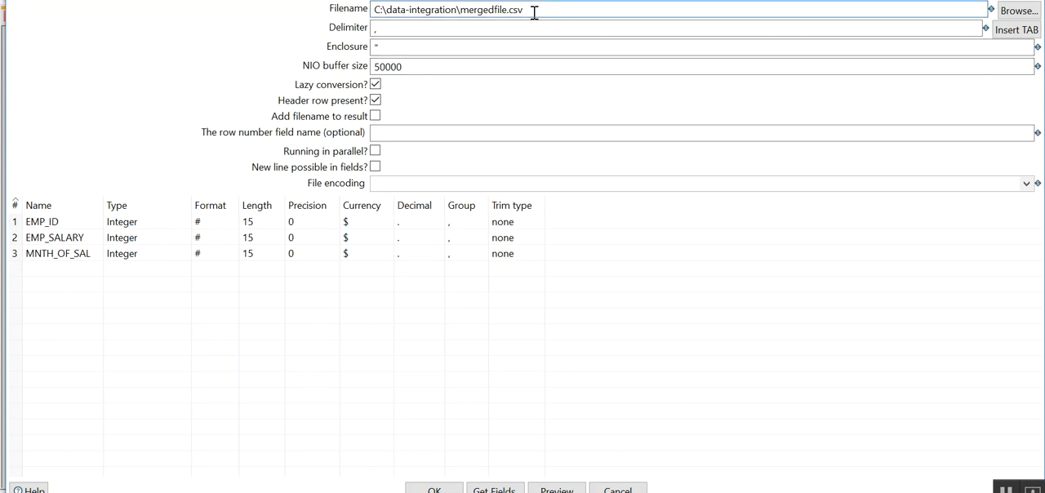
double_click(490, 10)
click(537, 10)
click(417, 488)
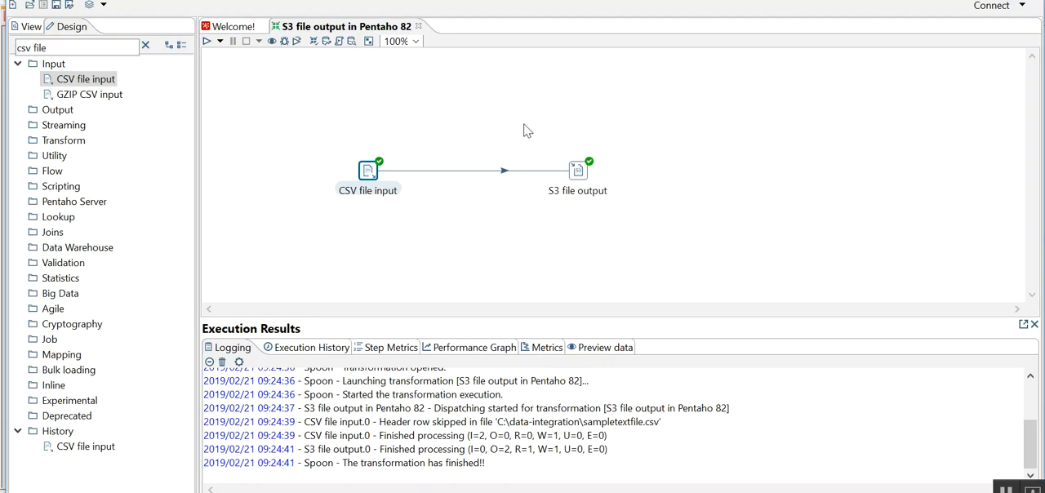
- Check the S3 destination filename in the S3 file output step and close its settings without changes
double_click(577, 170)
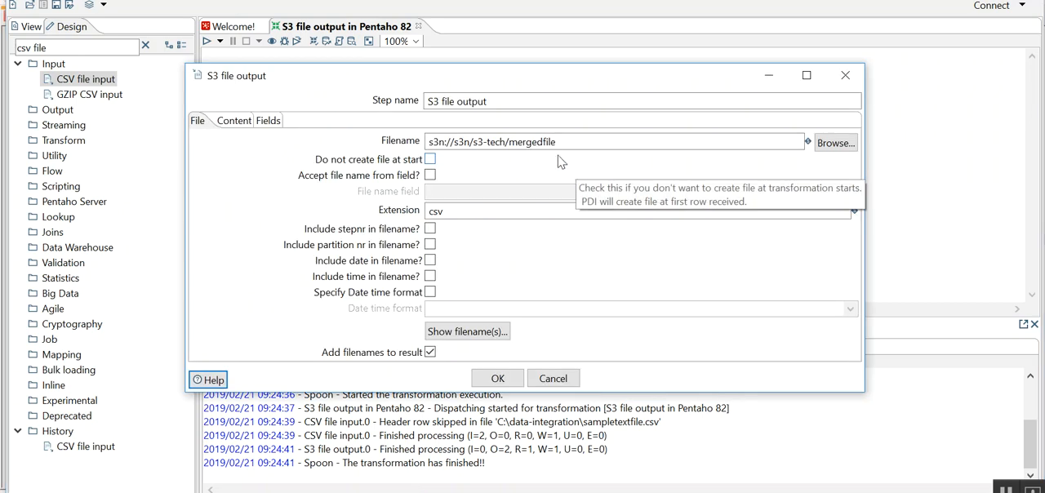
click(567, 142)
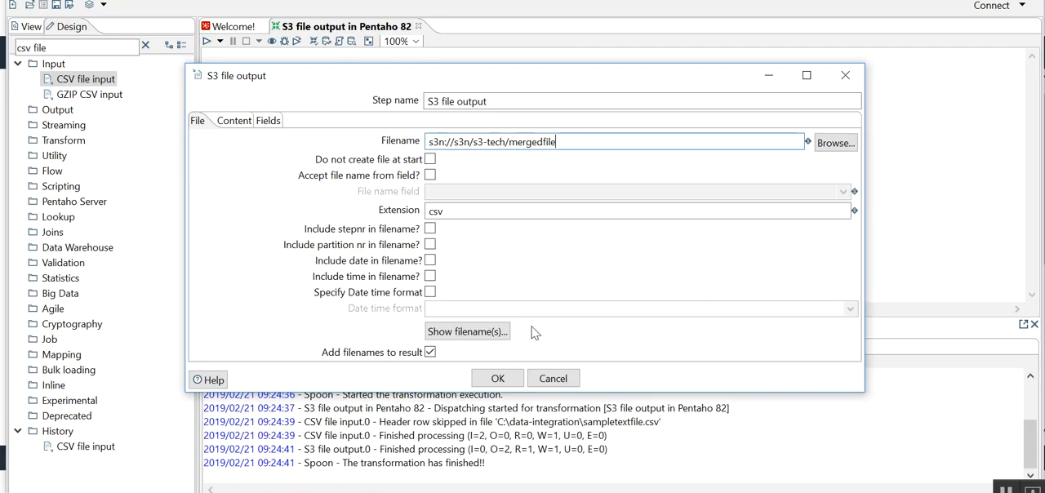
key(Escape)
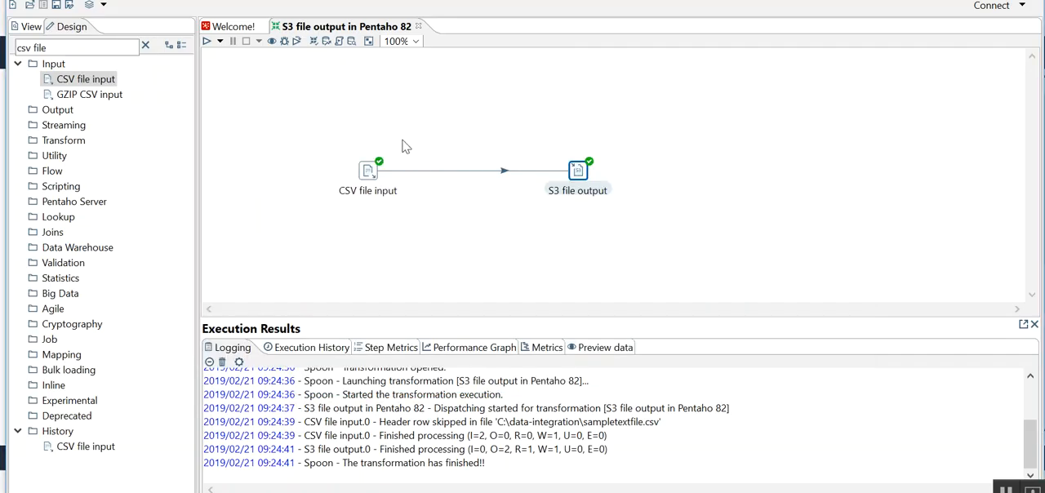
- Run the S3 file output transformation to upload the merged CSV file to the s3-tech bucket
click(207, 41)
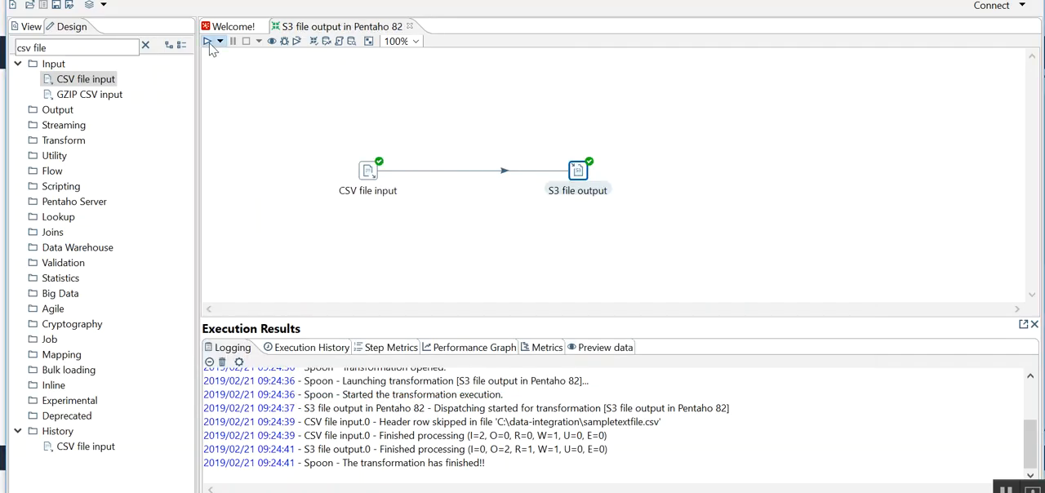
click(636, 384)
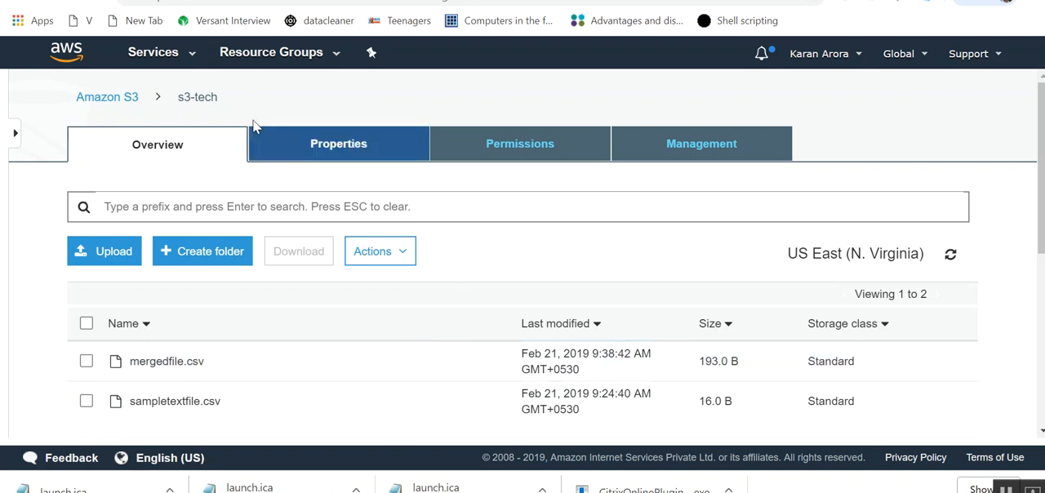
- Return to the Notepad++ notes, add two new lines after ".aws" and select "config" below the folder path
key(alt+Tab)
key(alt+Tab)
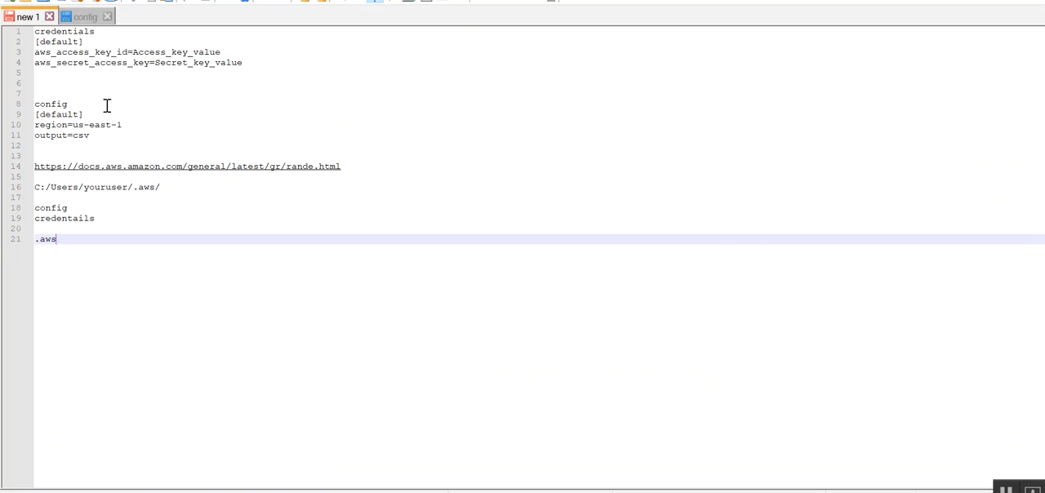
key(Return)
key(Return)
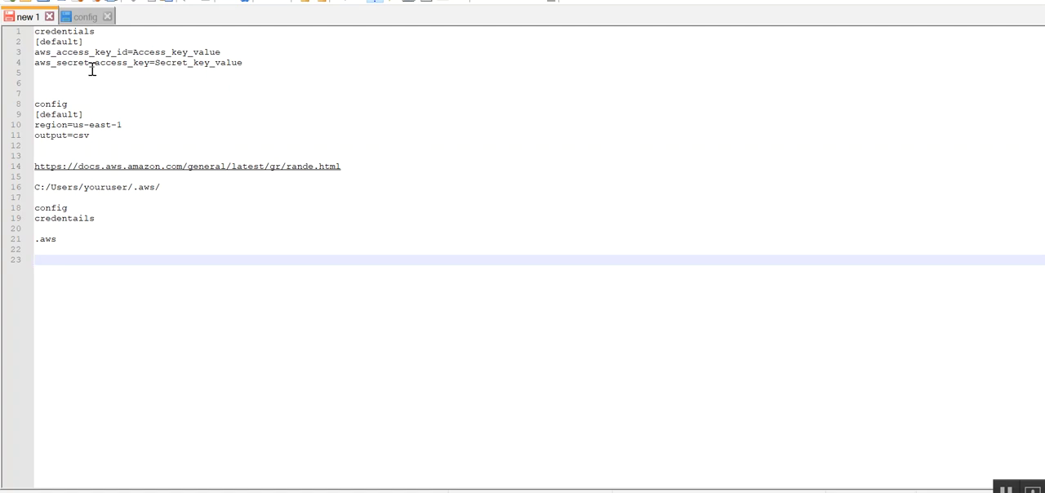
double_click(62, 207)
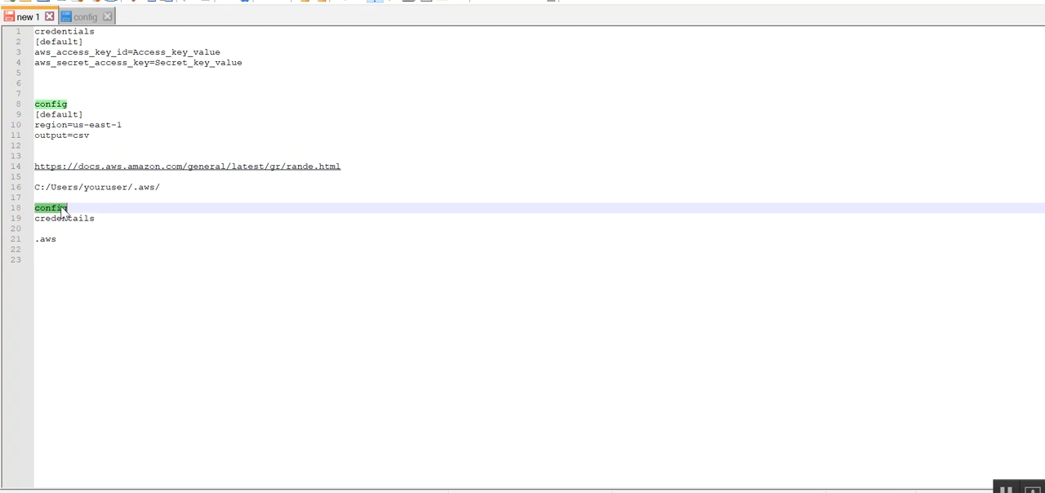
- Review the two file names and the .aws folder in the notes, highlighting the config file's region and output entries
double_click(66, 219)
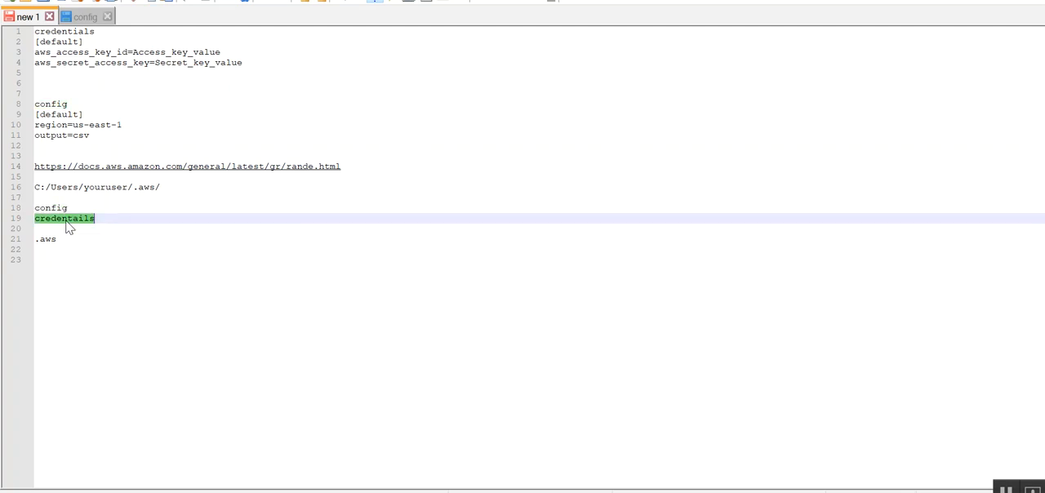
double_click(146, 187)
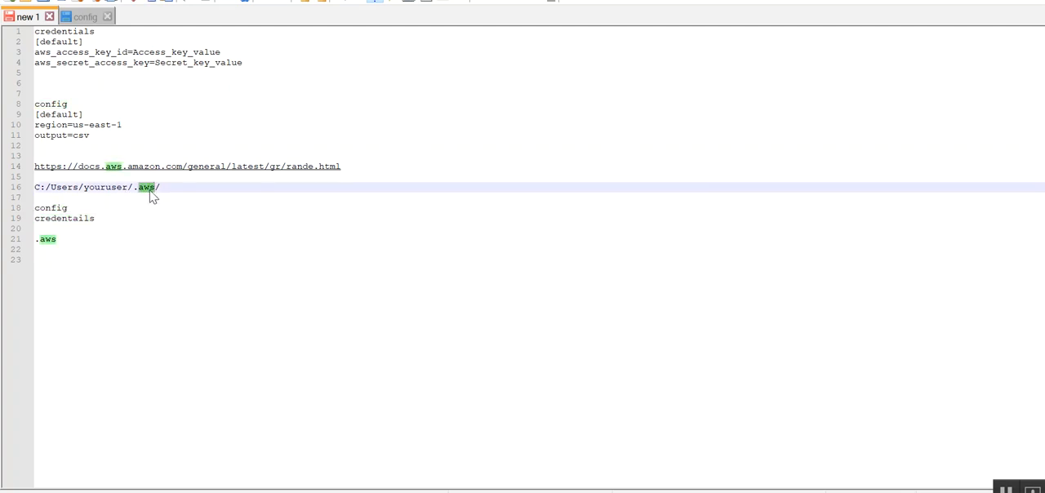
double_click(47, 207)
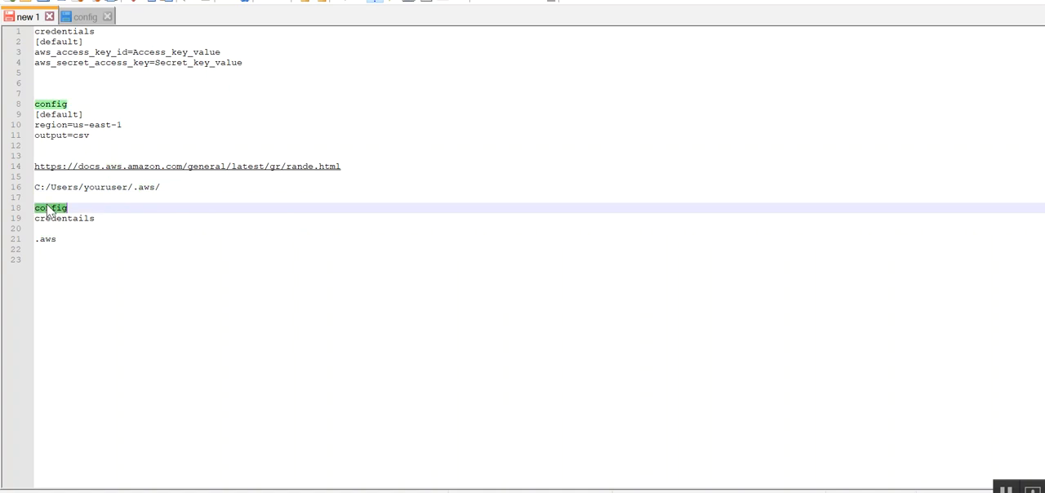
double_click(53, 125)
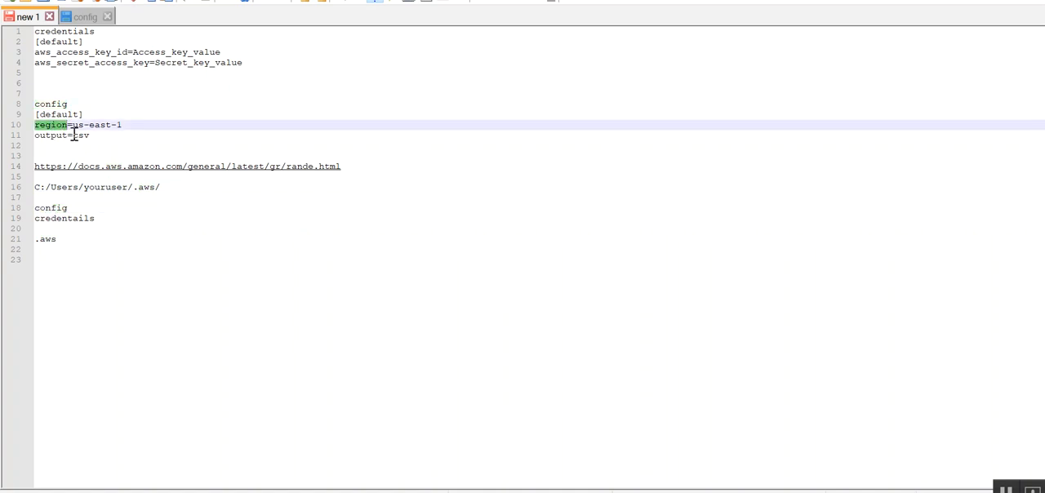
double_click(59, 135)
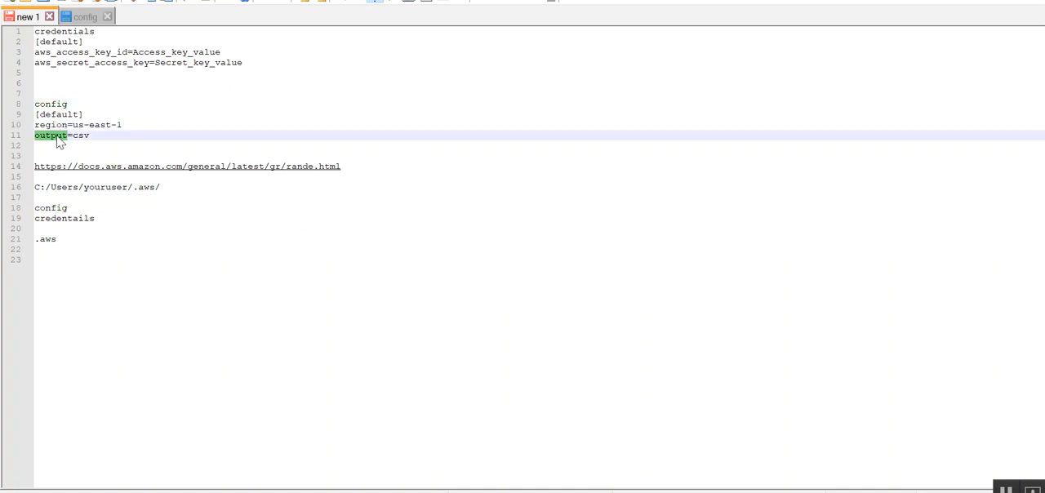
- Highlight the aws_access_key_id and aws_secret_access_key entries of the credentials file, plus the [default] headers of both files
double_click(69, 33)
double_click(82, 54)
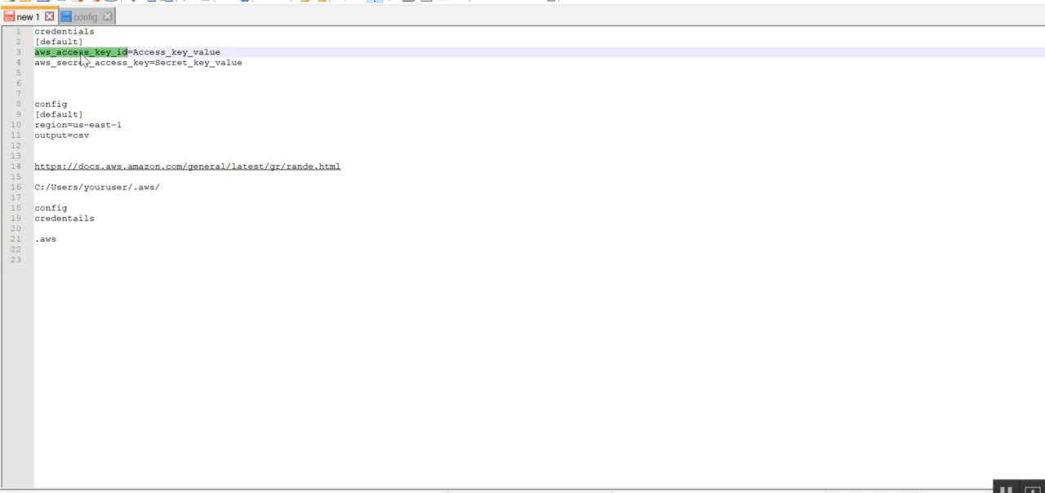
double_click(101, 63)
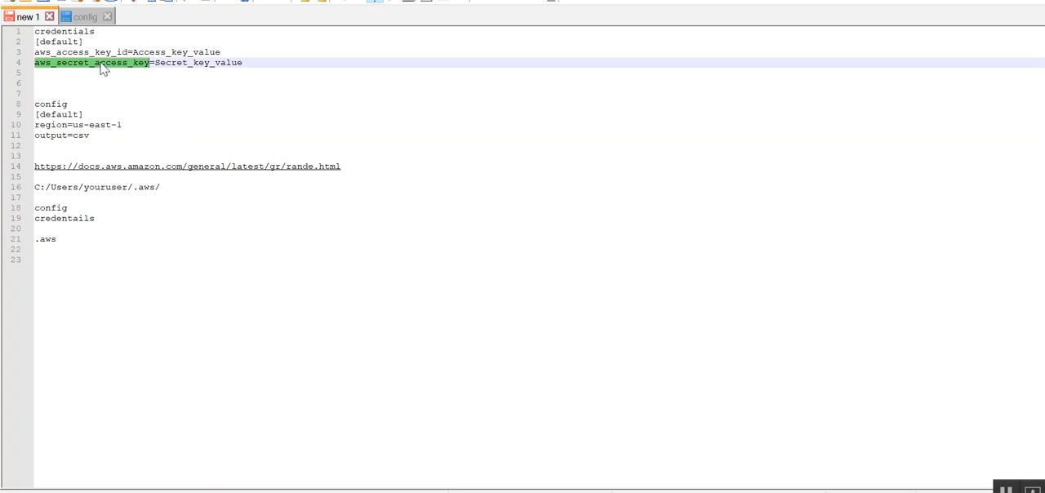
drag(90, 42, 20, 52)
drag(86, 114, 30, 114)
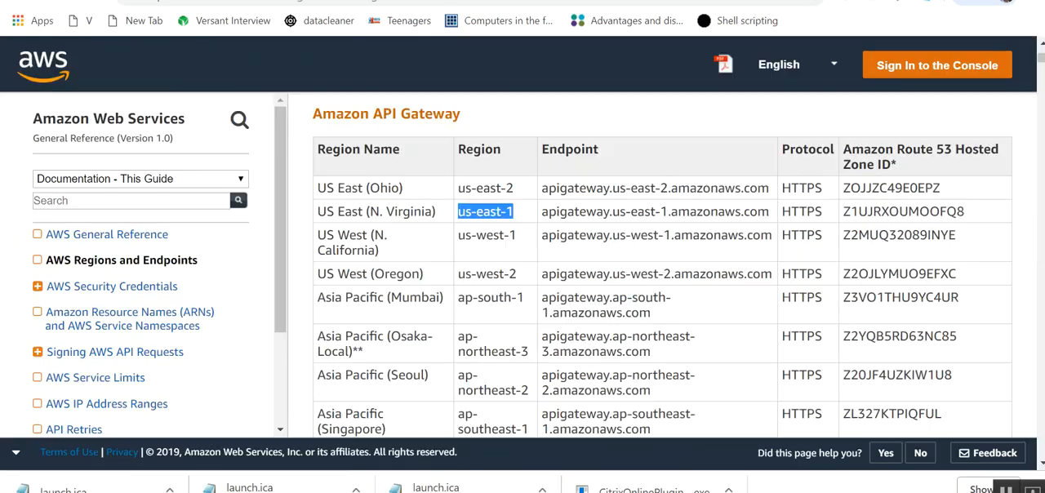
- Switch to the AWS Regions and Endpoints page in the browser and highlight the region codes us-east-2 and us-east-1
click(400, 2)
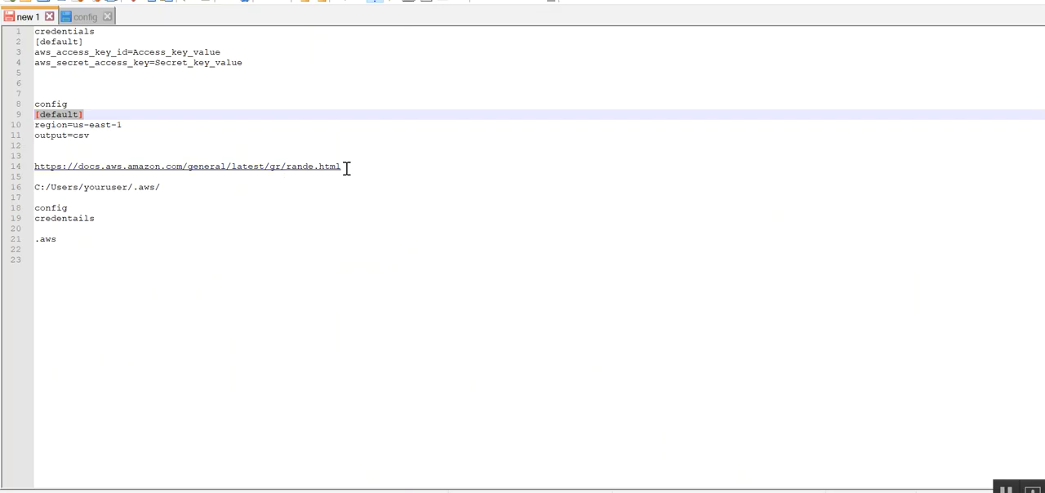
click(347, 168)
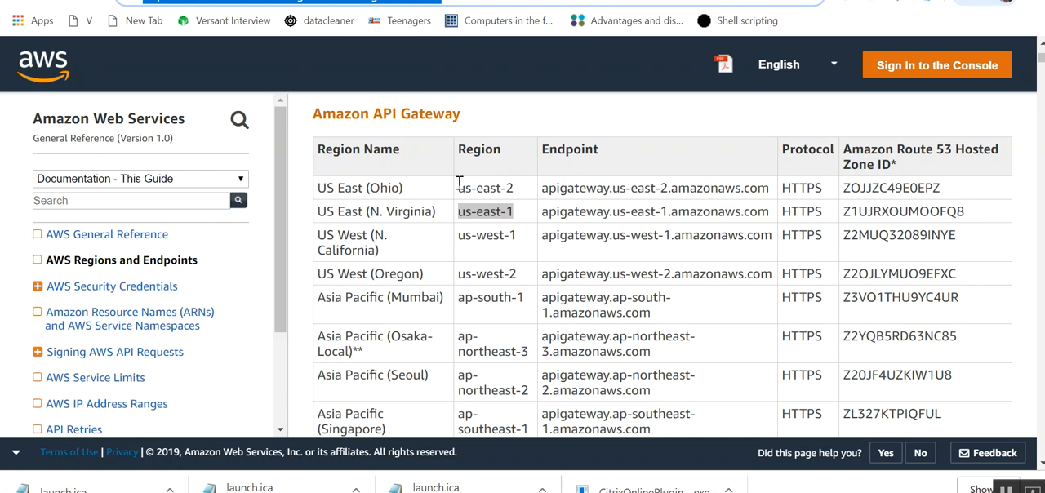
drag(459, 187, 527, 189)
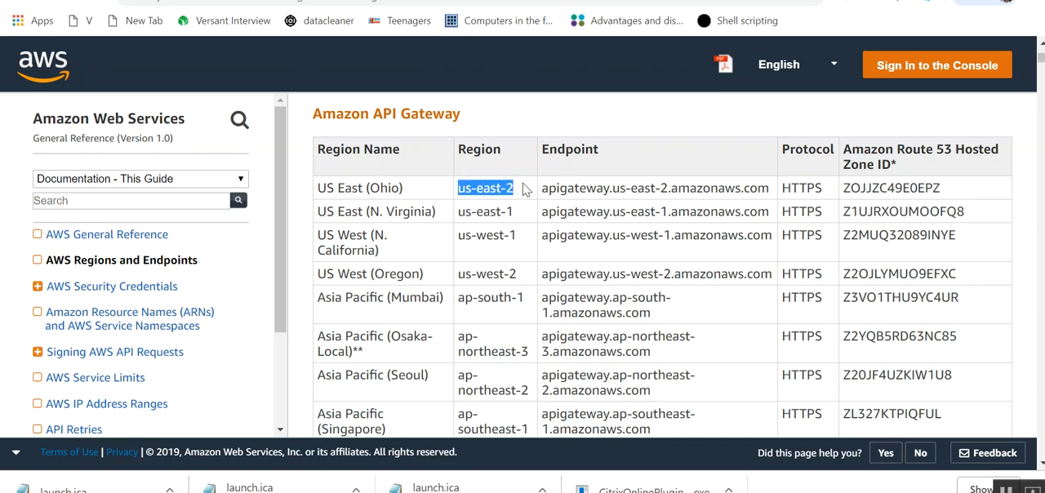
drag(460, 212, 528, 215)
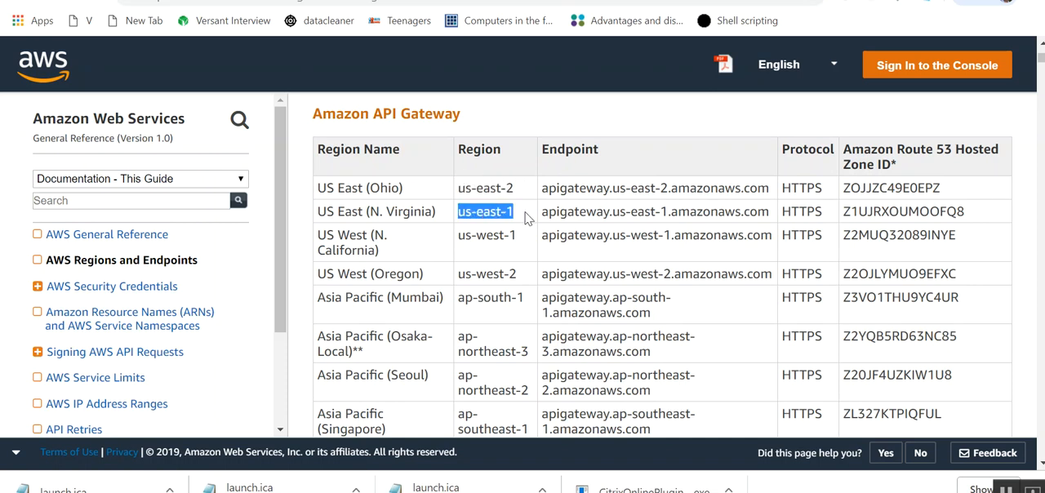
- Switch back to Notepad++ and highlight "east" in the region value and the "config" heading above it
key(alt+Tab)
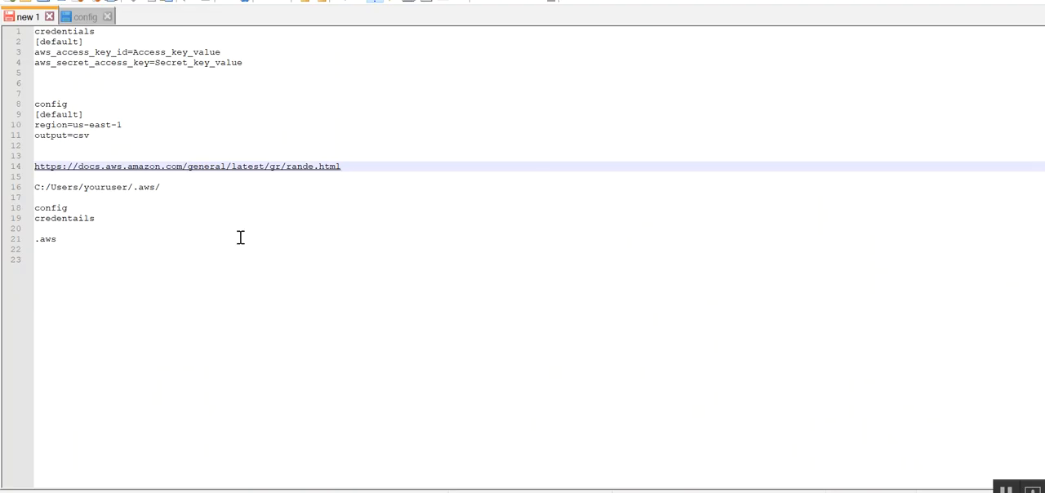
double_click(104, 125)
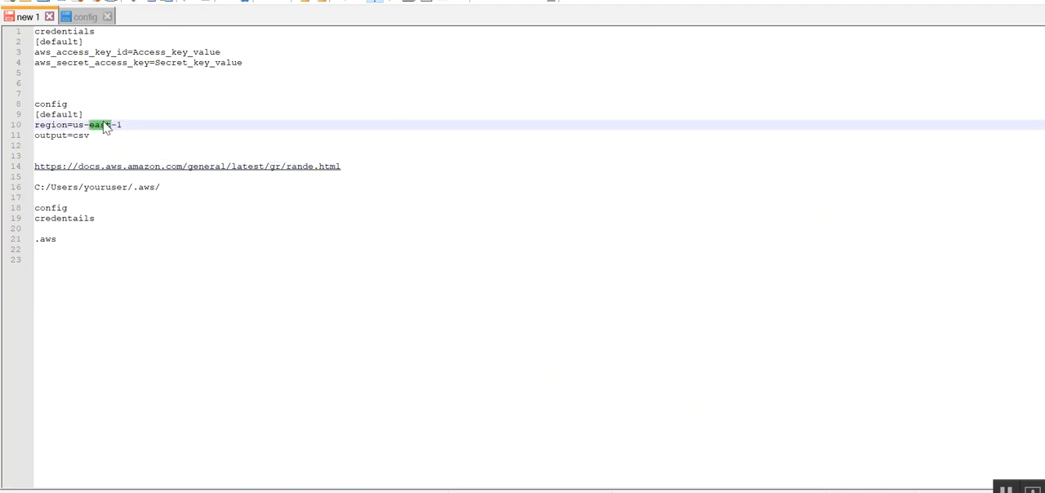
double_click(58, 105)
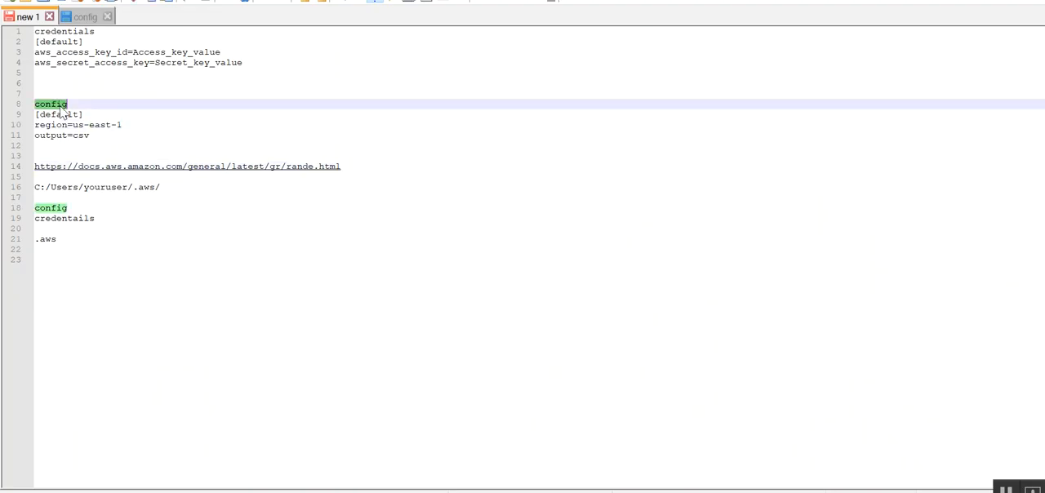
- Insert two more blank lines below ".aws" in the notes and highlight the listed file names "config" and "credentails"
click(66, 239)
key(Return)
key(Return)
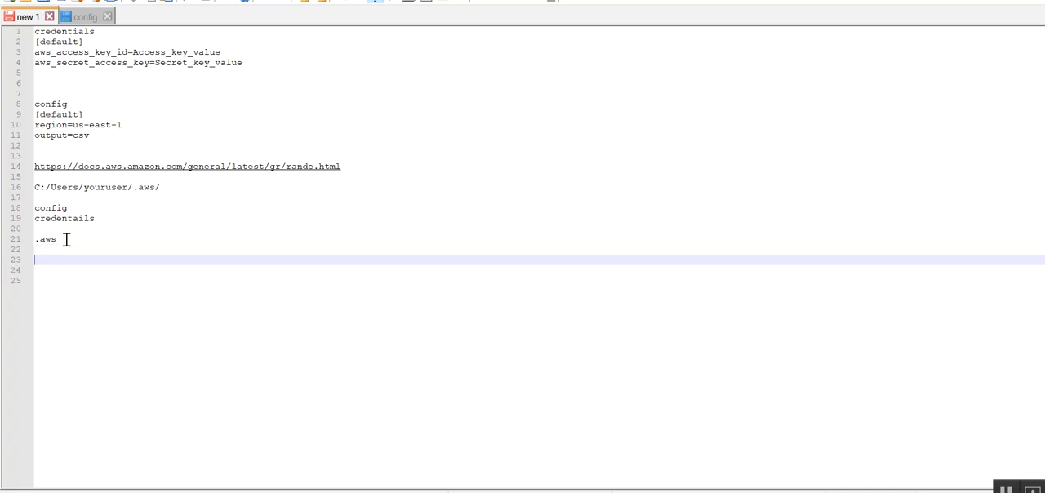
double_click(57, 209)
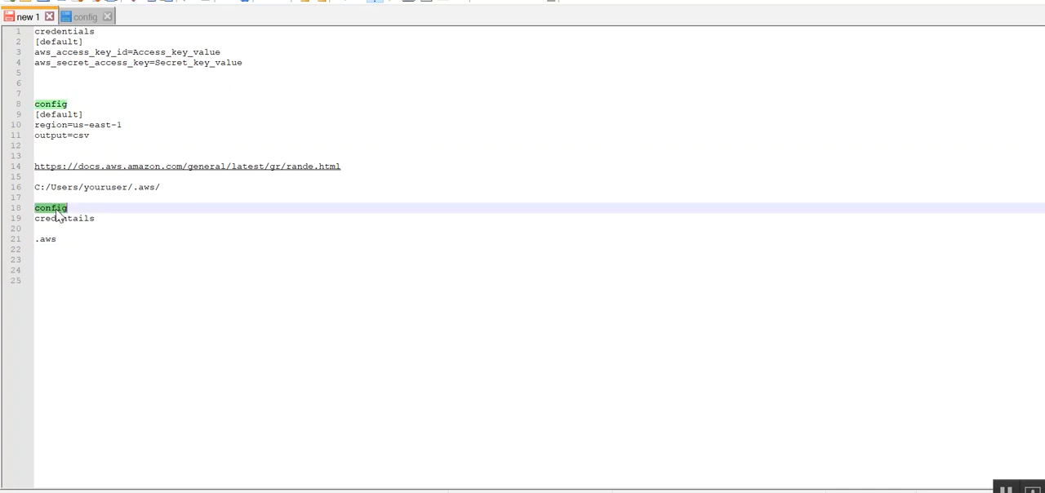
click(63, 219)
double_click(63, 219)
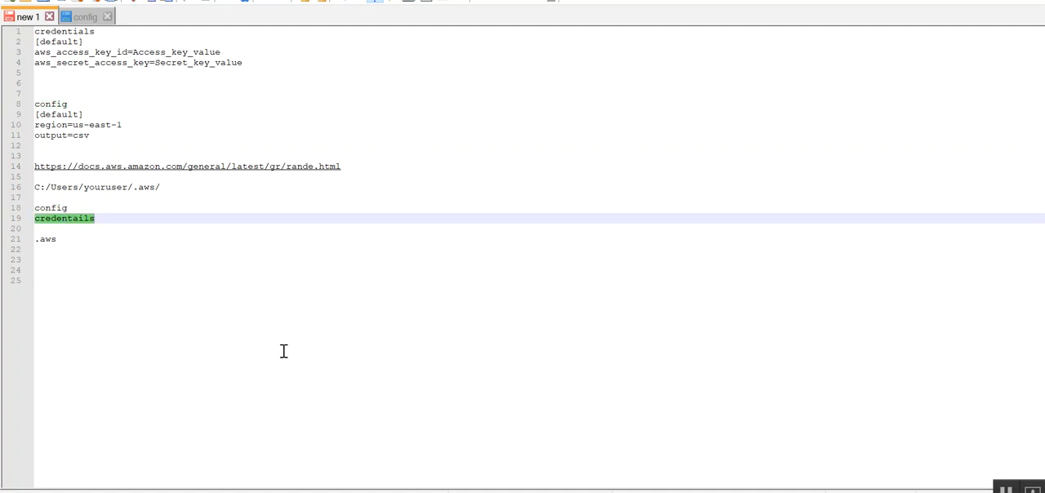